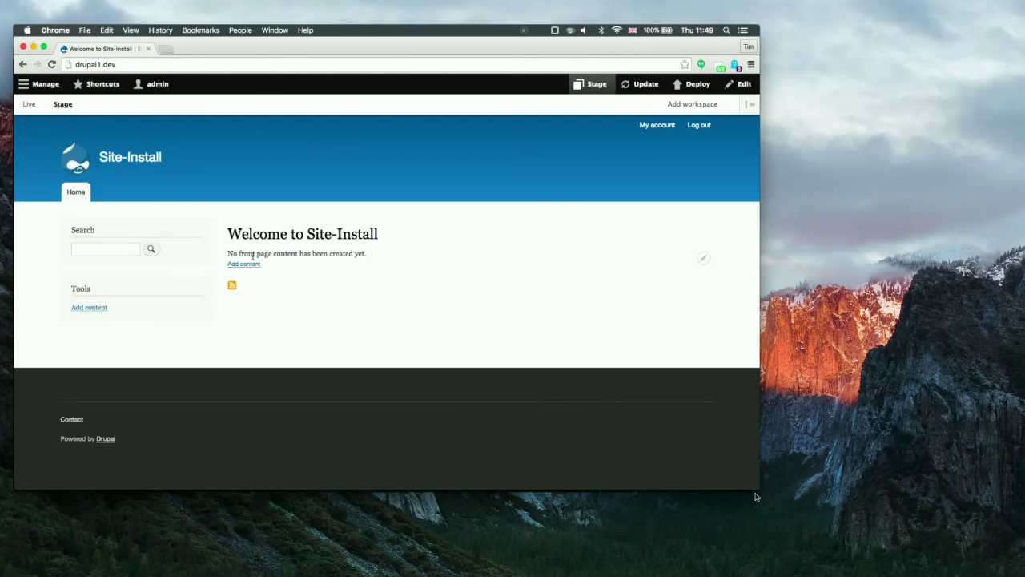
drag(757, 487, 880, 564)
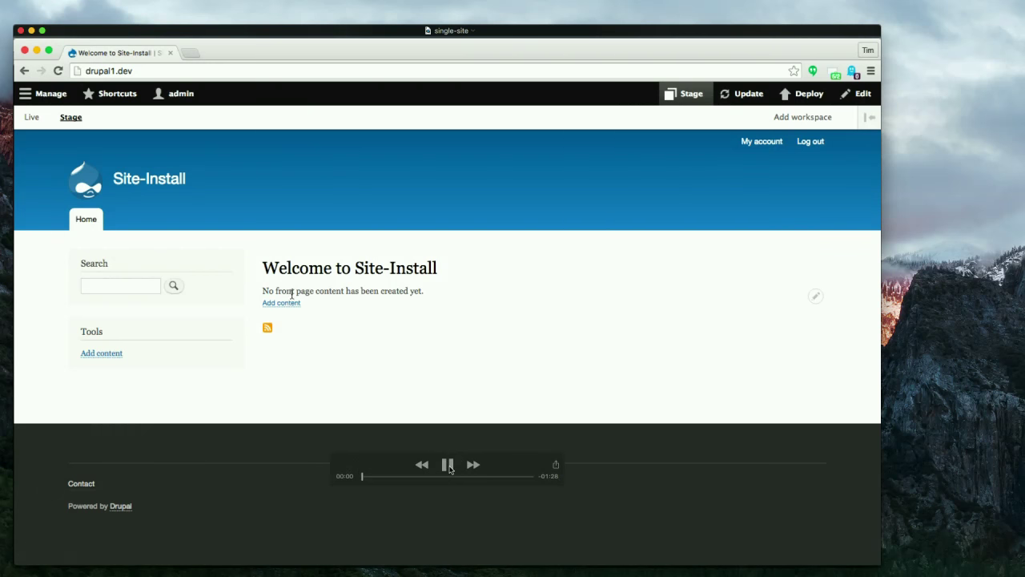
click(449, 465)
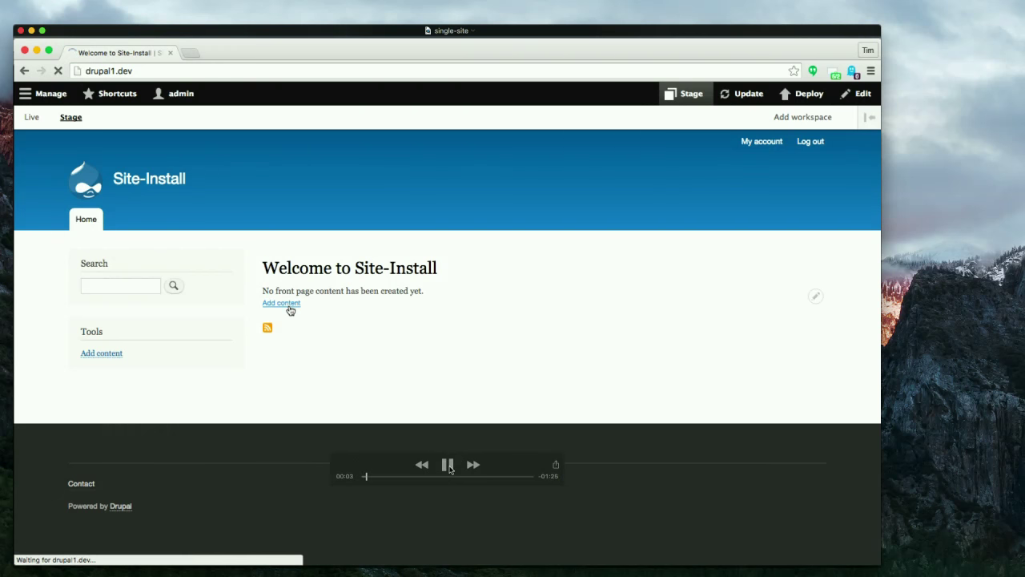
click(449, 465)
Let the demo create and publish the 'Live edit!' article, then minimize the demo window
click(449, 465)
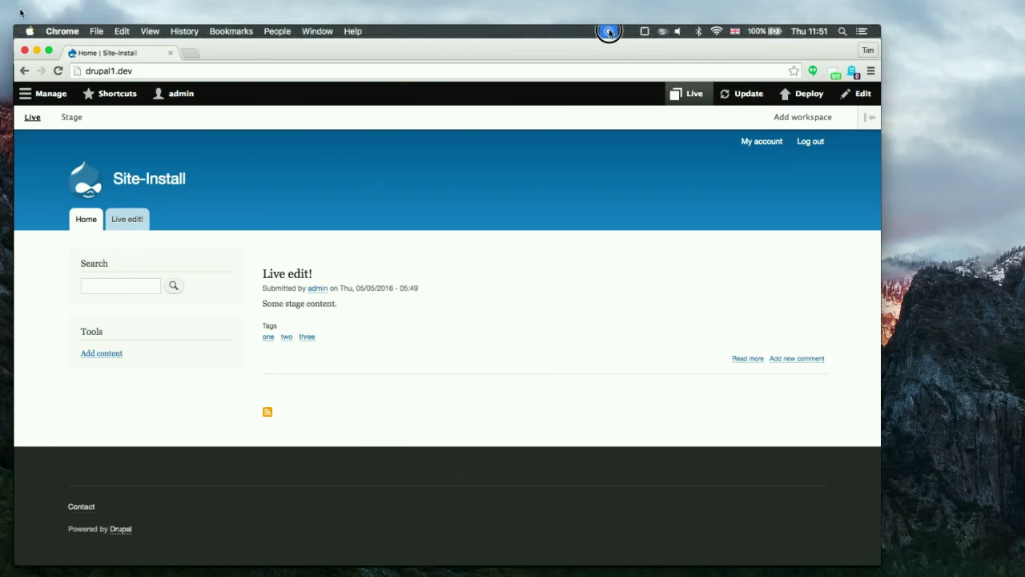
click(31, 30)
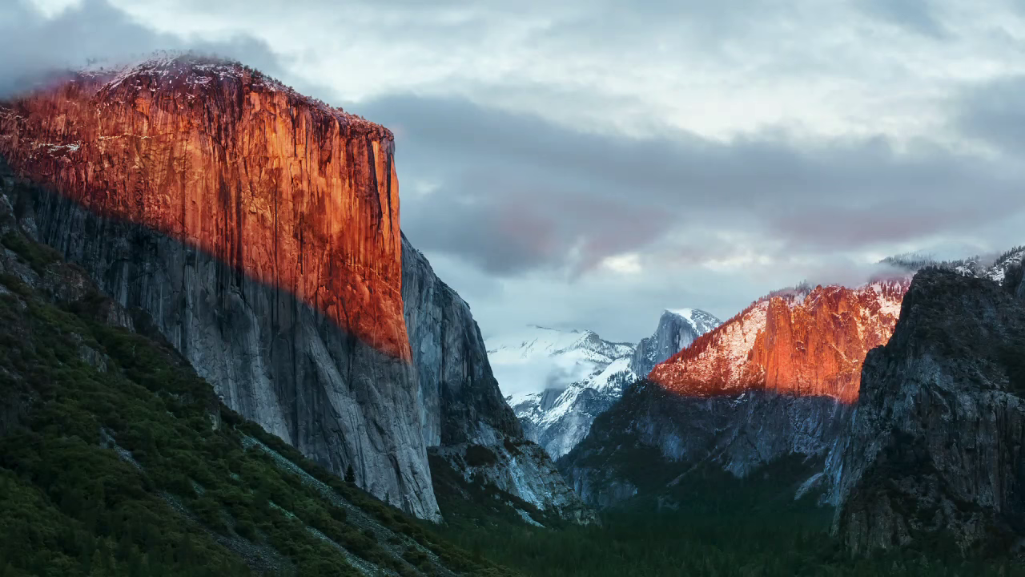
Bring the cross-site demo window in from the right edge and centre it on screen
drag(1024, 56, 879, 56)
drag(1024, 36, 495, 76)
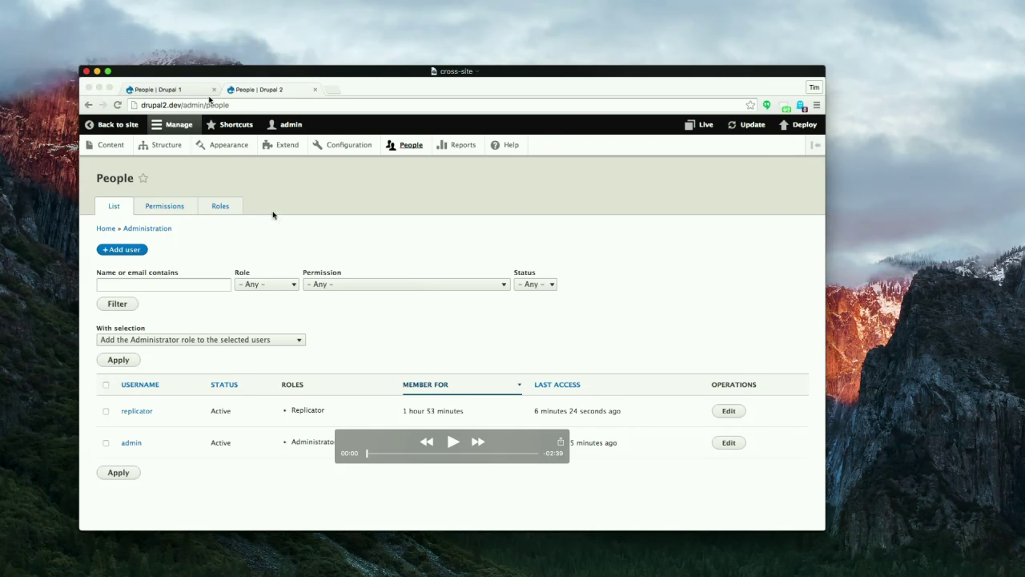
Start the cross-site demo and save the replicator account as the RELAXed default credentials
click(452, 441)
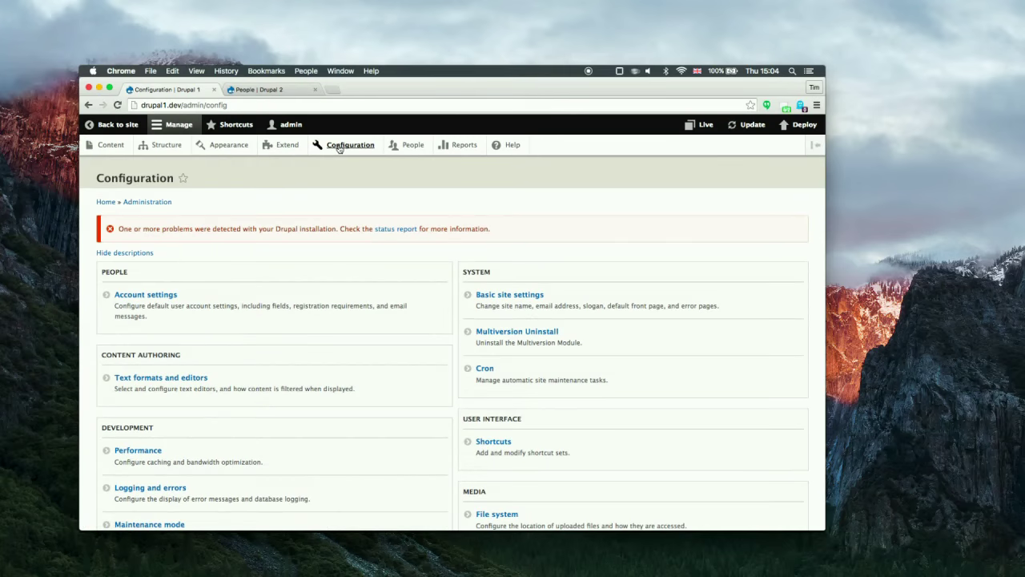
scroll(295, 300, down, 3)
scroll(296, 307, down, 5)
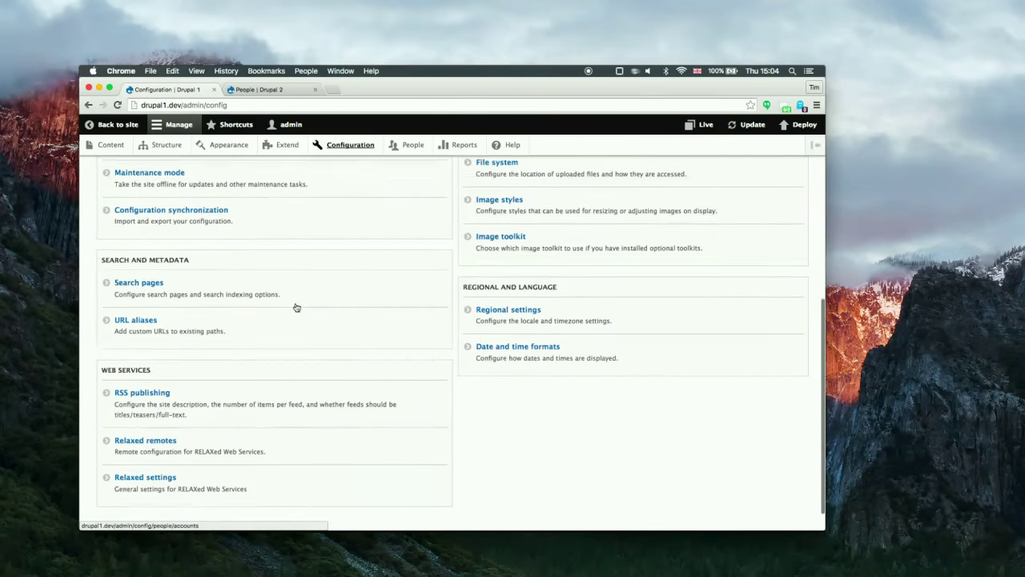
click(145, 472)
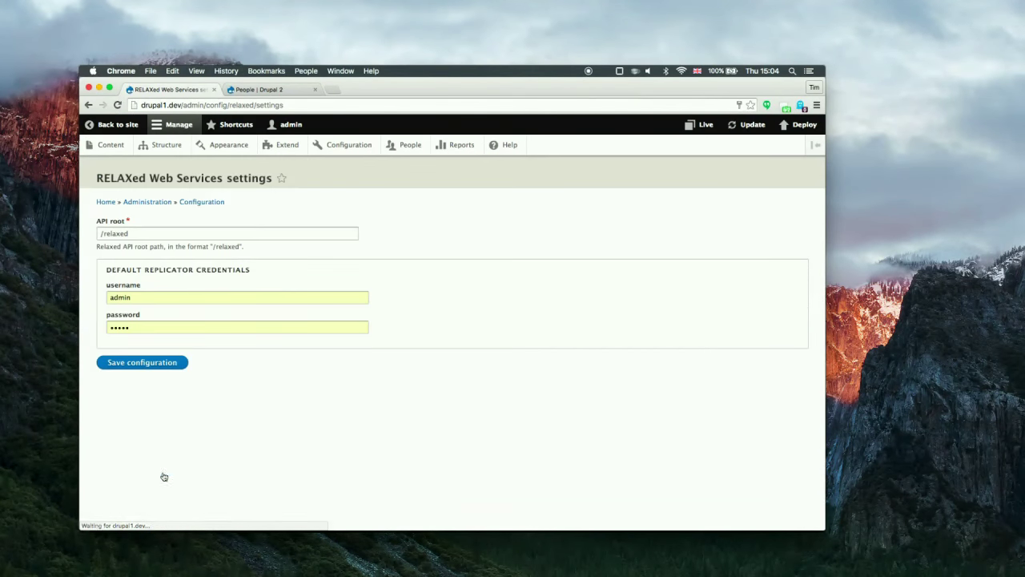
click(189, 296)
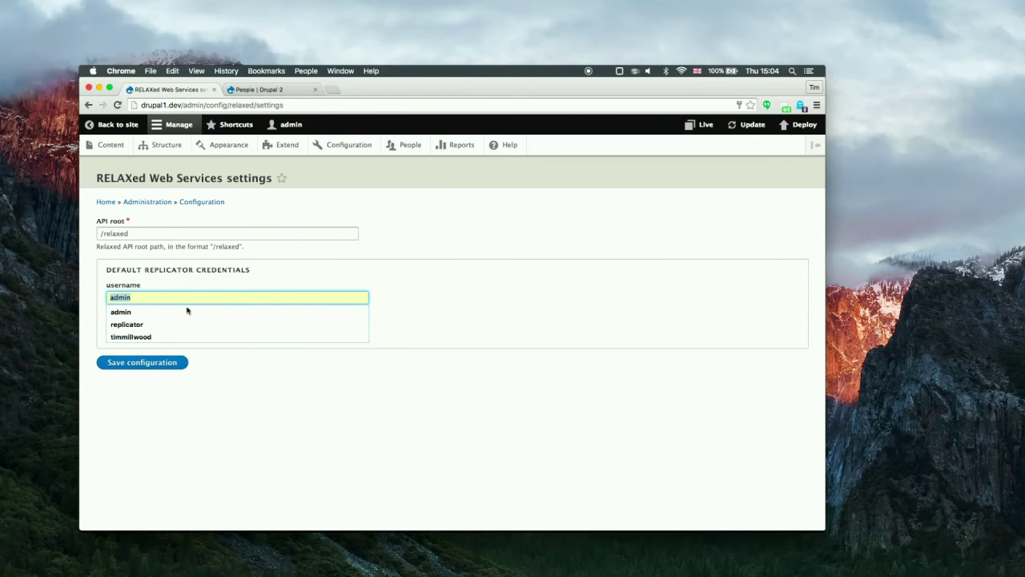
click(181, 323)
click(174, 362)
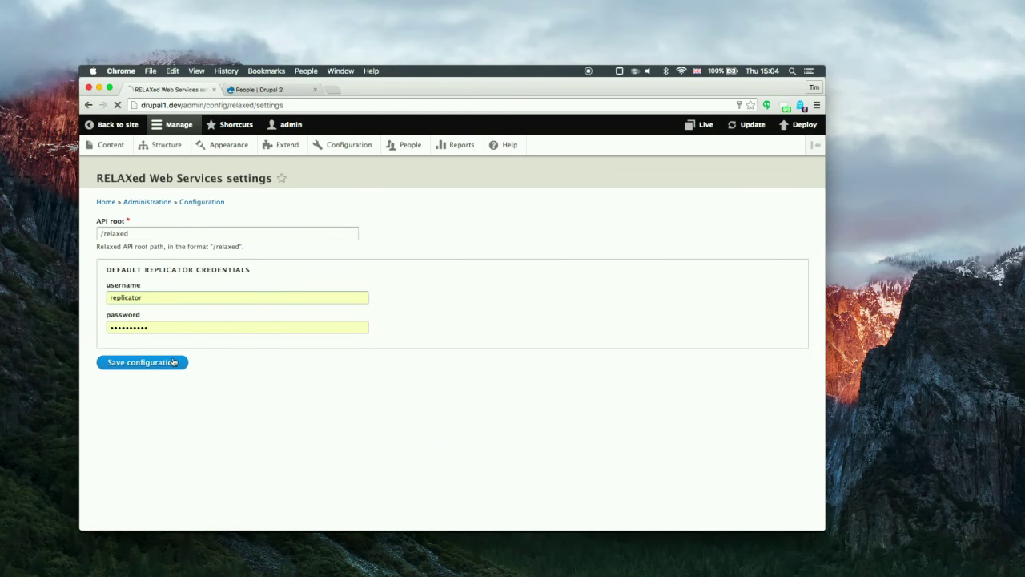
click(201, 204)
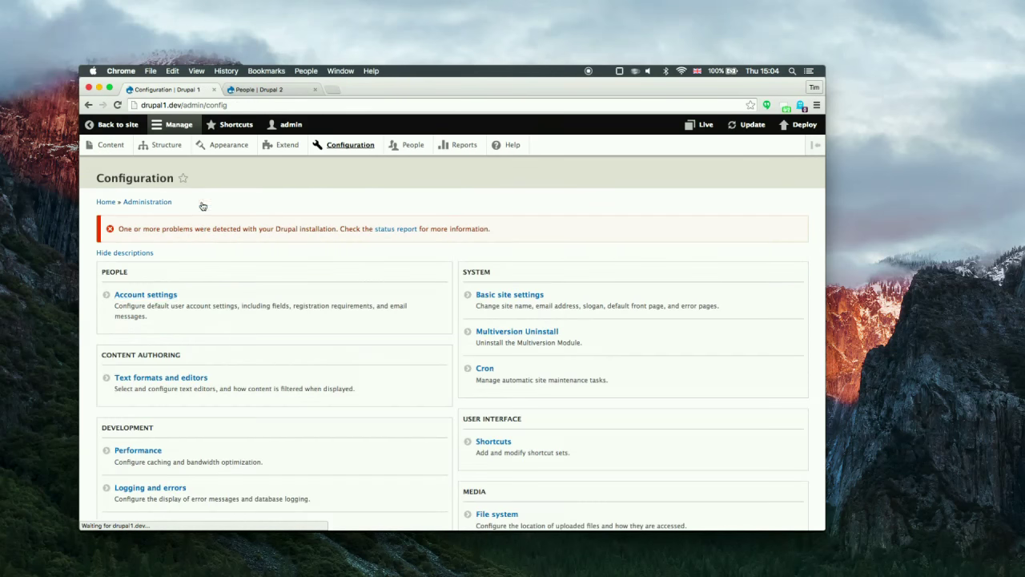
scroll(221, 361, down, 10)
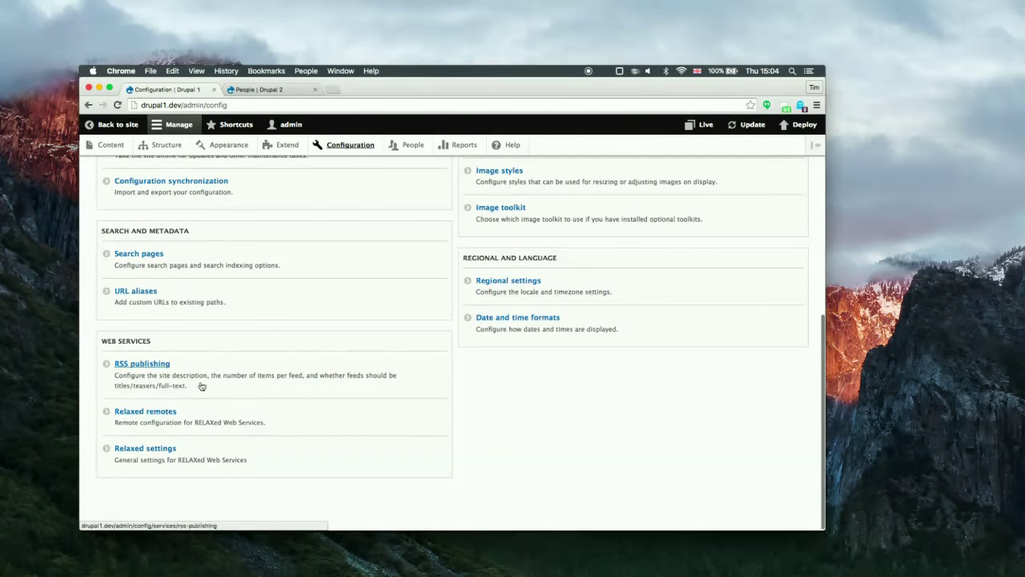
click(165, 413)
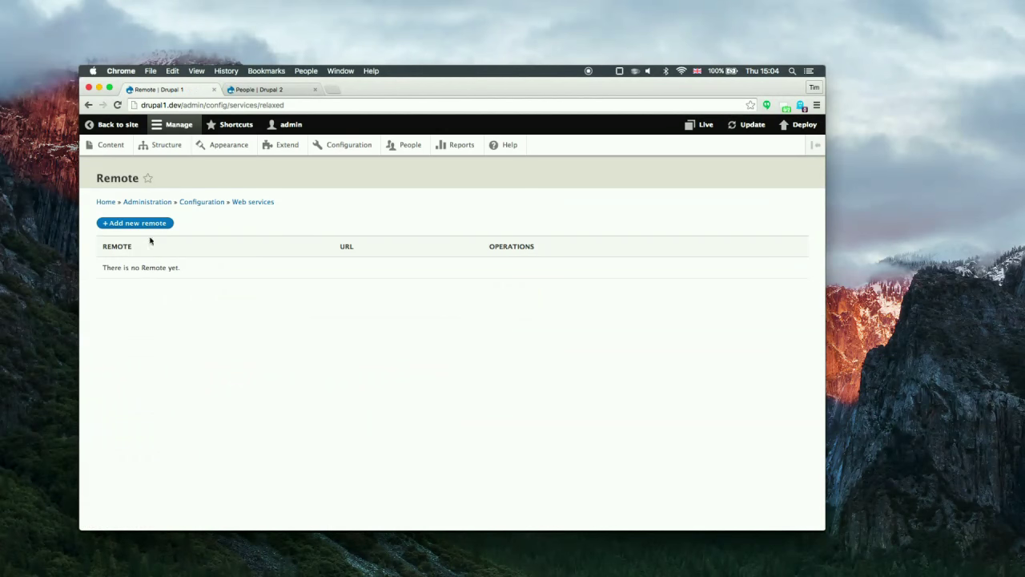
click(152, 223)
click(148, 232)
text(Drupal 2)
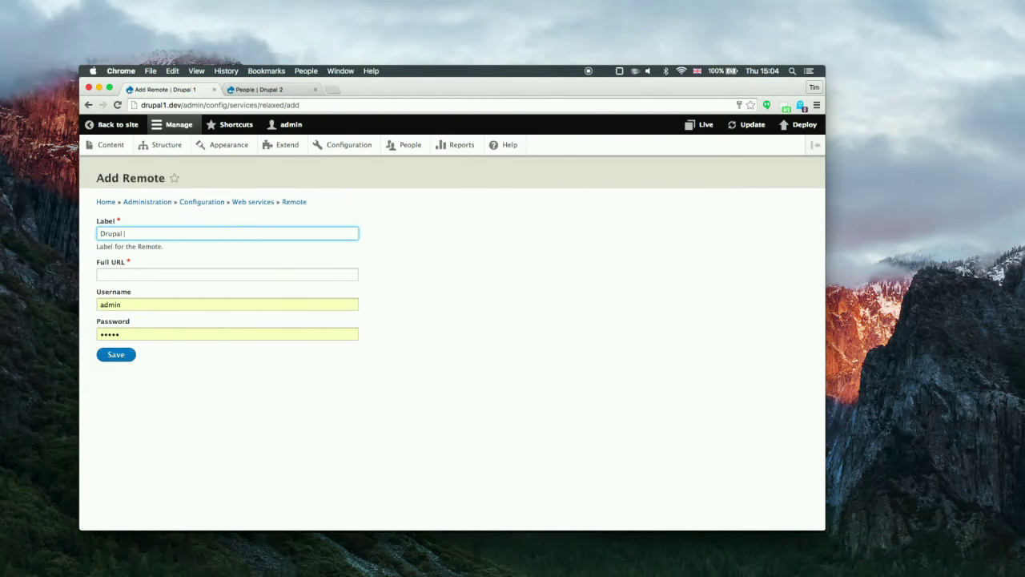
click(143, 272)
text(htt)
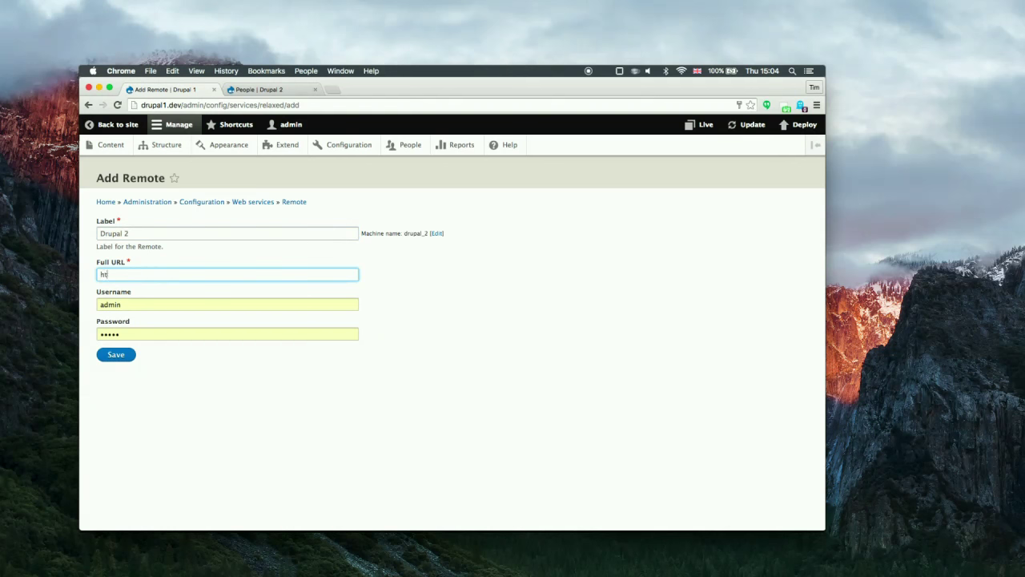
text(p://drupal2.dev/relaxed)
click(133, 301)
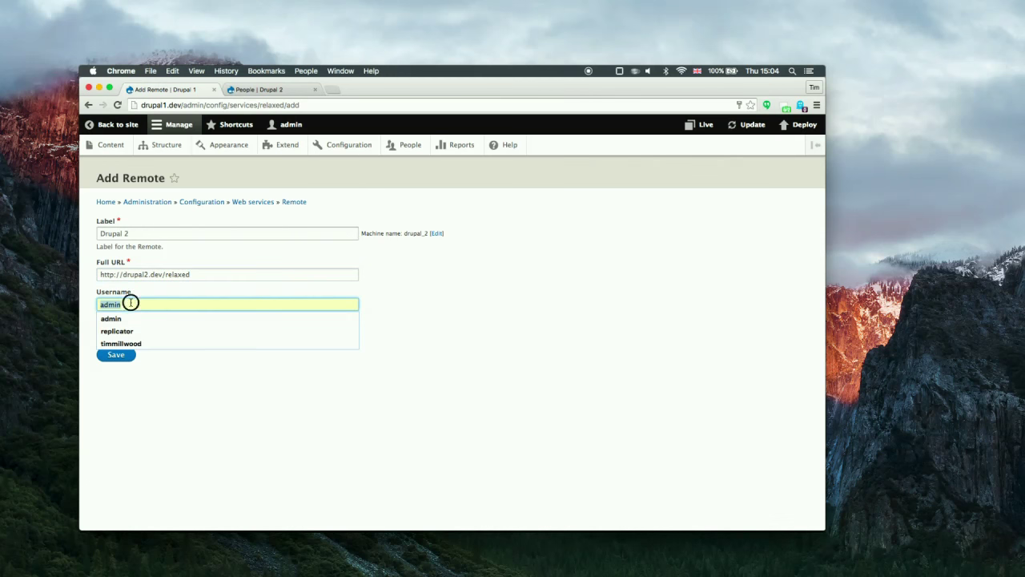
click(126, 331)
click(122, 356)
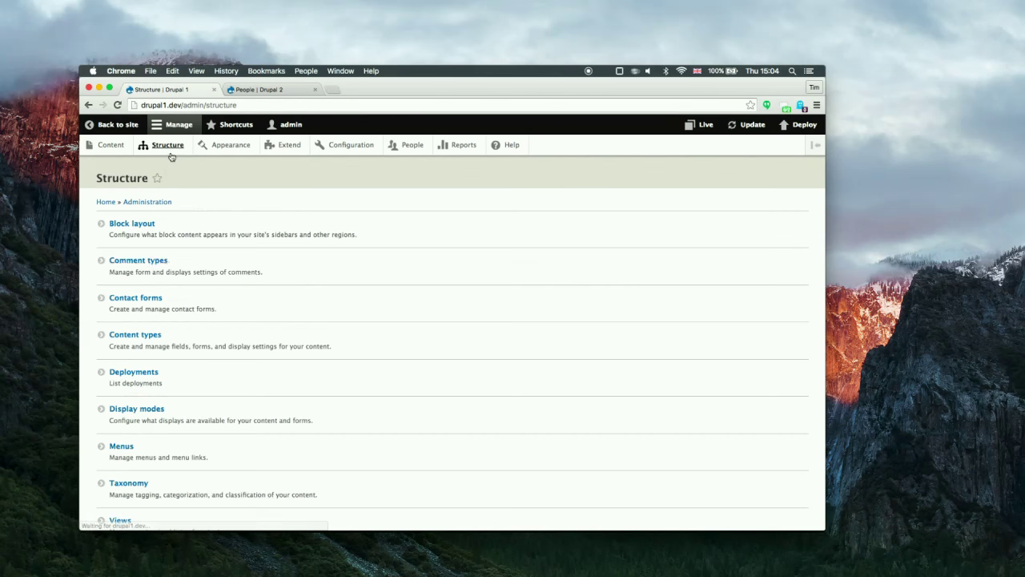
Set the Live workspace's default target to 'Drupal 2: live'
scroll(206, 394, down, 3)
click(131, 464)
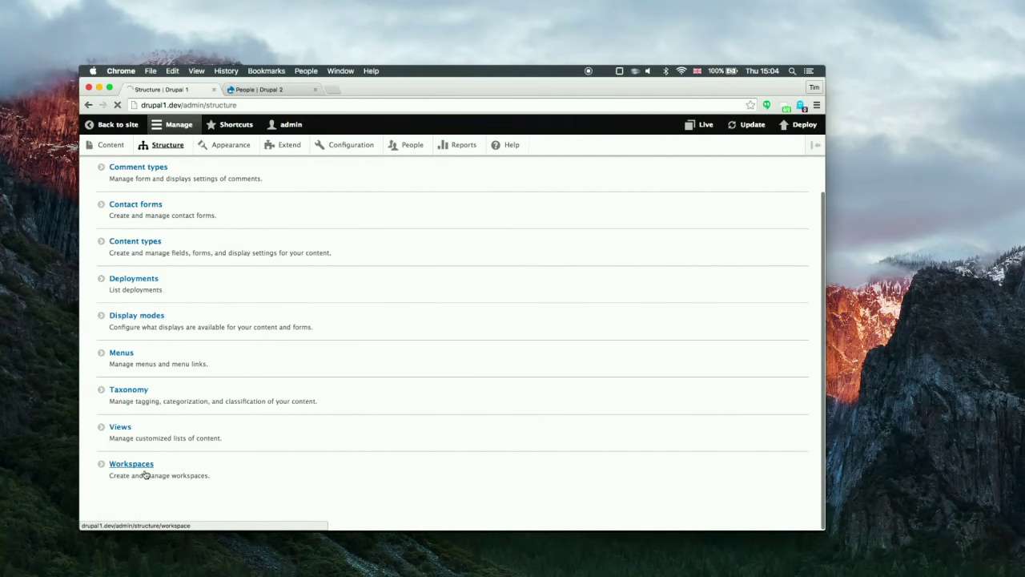
click(612, 296)
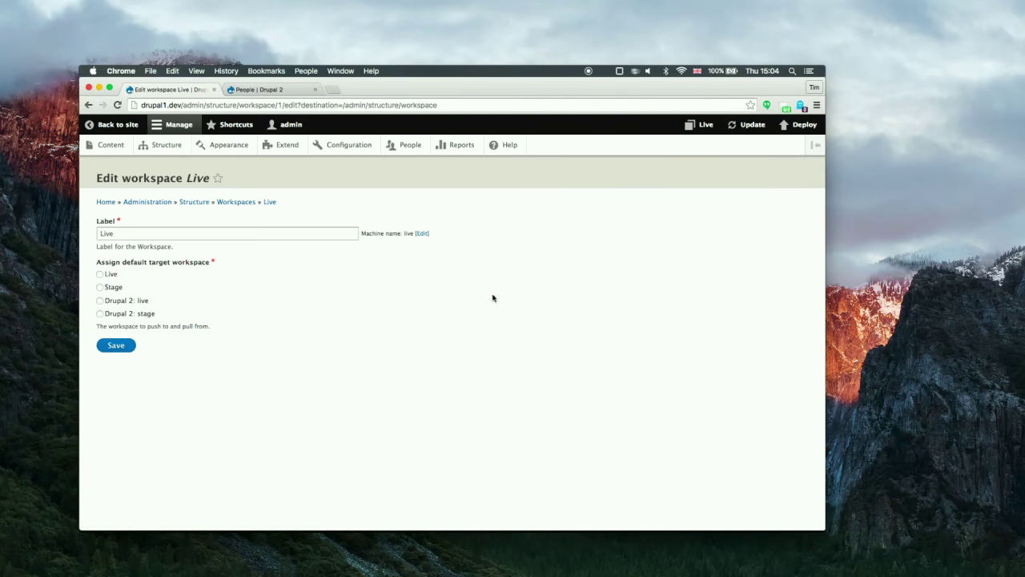
click(136, 302)
click(125, 347)
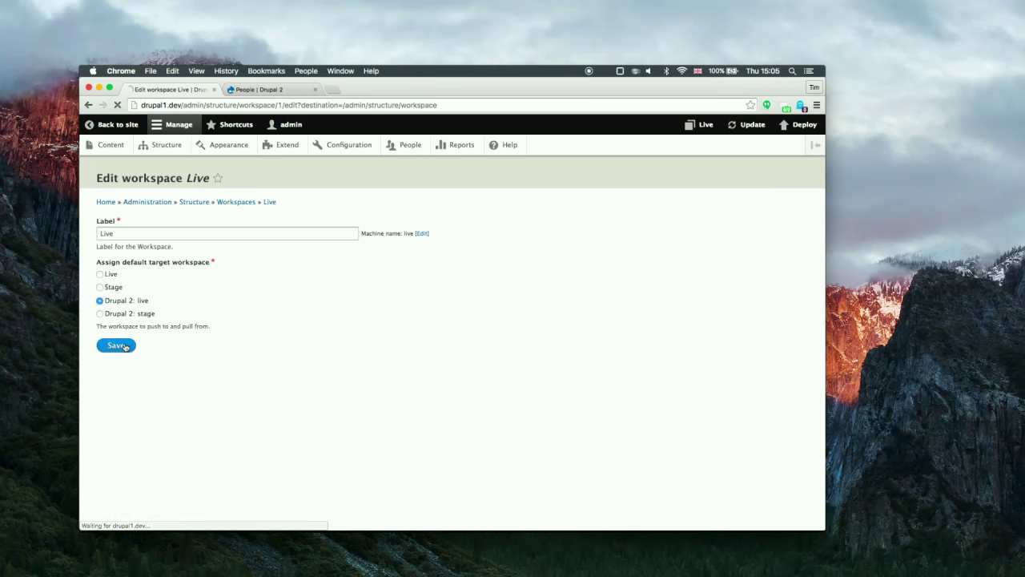
Return to the site and start a new Article from Add content
click(125, 128)
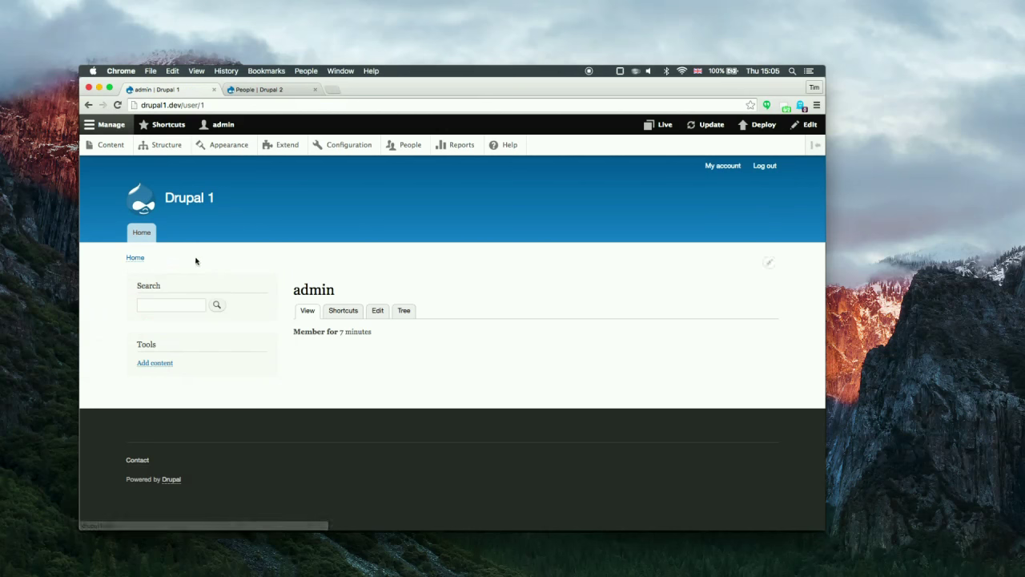
click(162, 363)
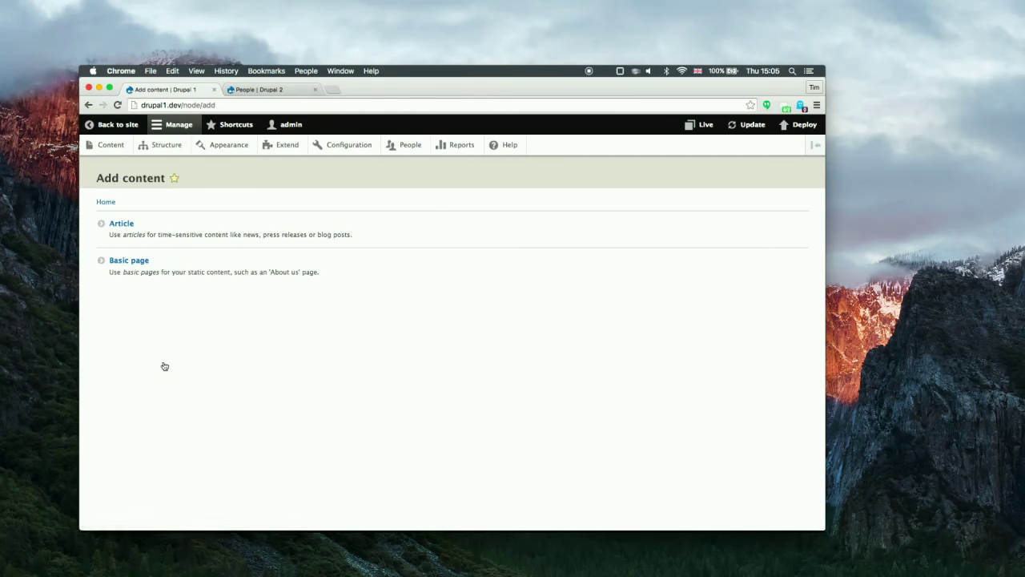
click(127, 223)
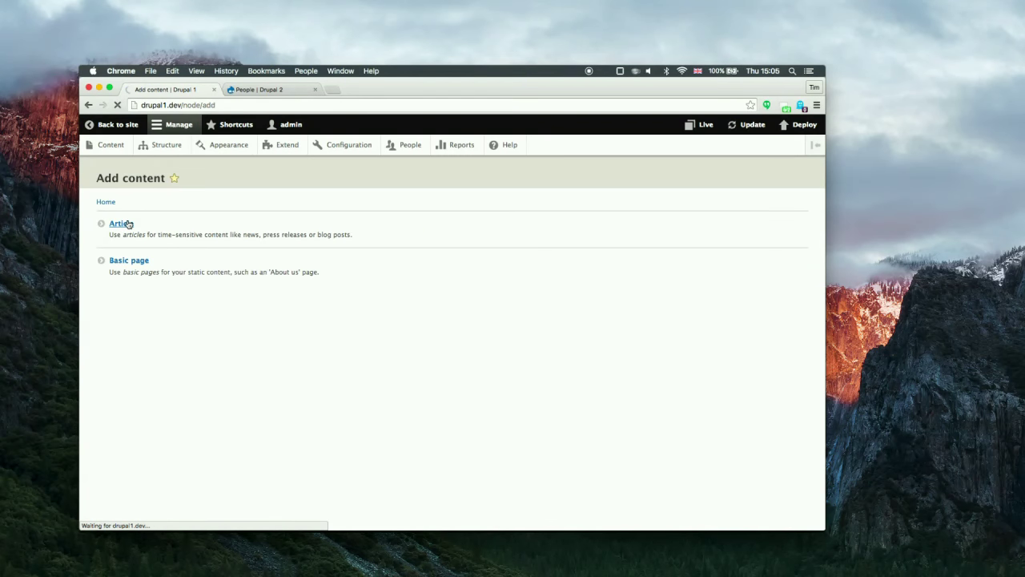
Publish article 'Live Drupal 1 content' with body 'just an article', a menu link, and tags one, two, three
click(126, 229)
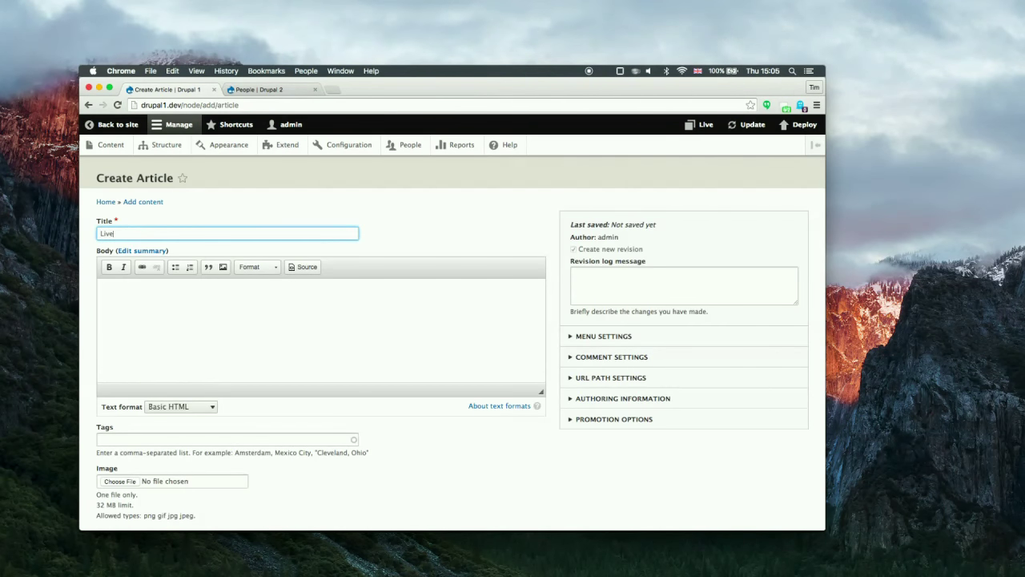
text(Live Drupal 1 conten)
click(137, 305)
text(just an article)
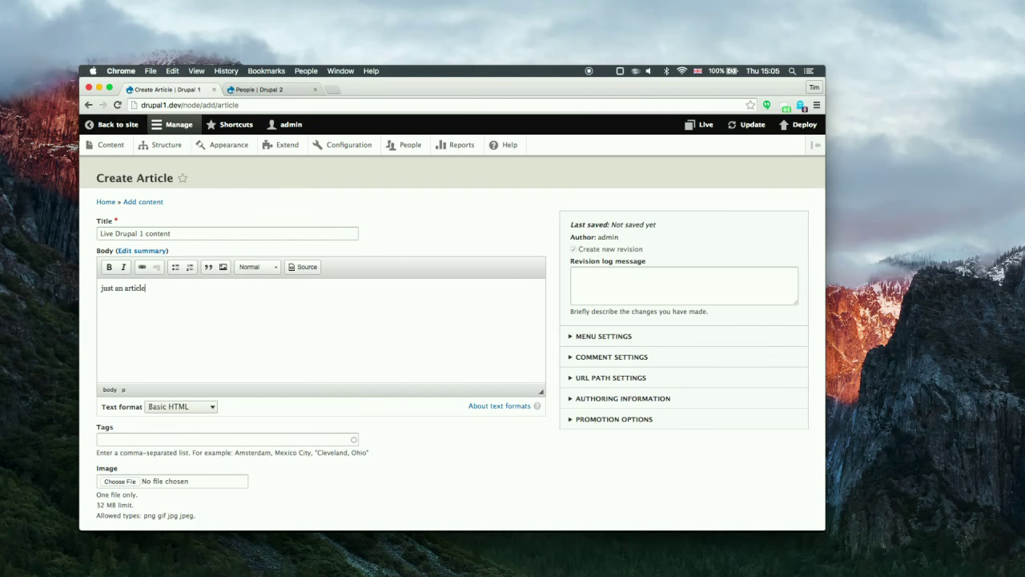
click(596, 337)
click(574, 355)
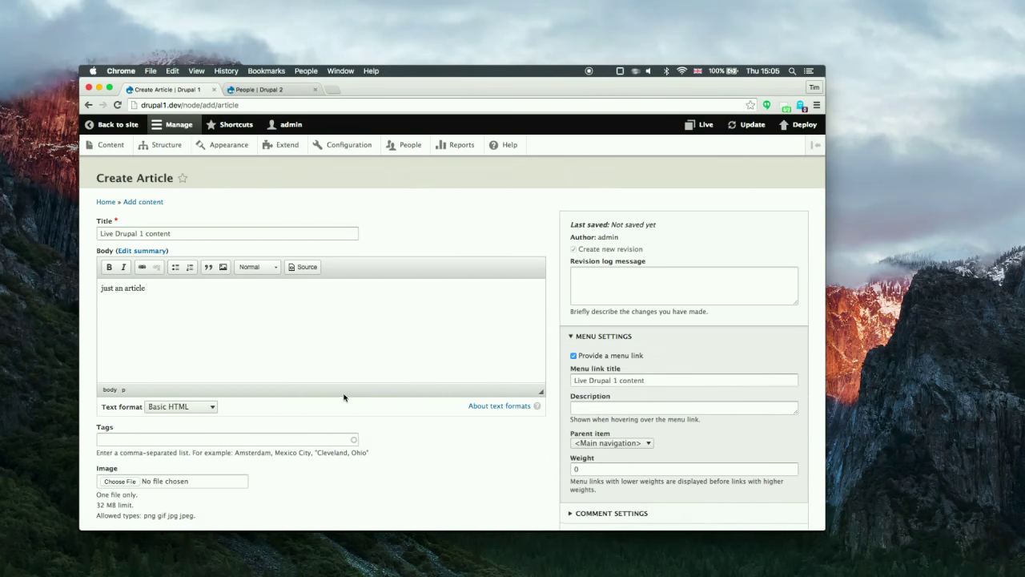
scroll(345, 397, down, 2)
click(328, 364)
text(one)
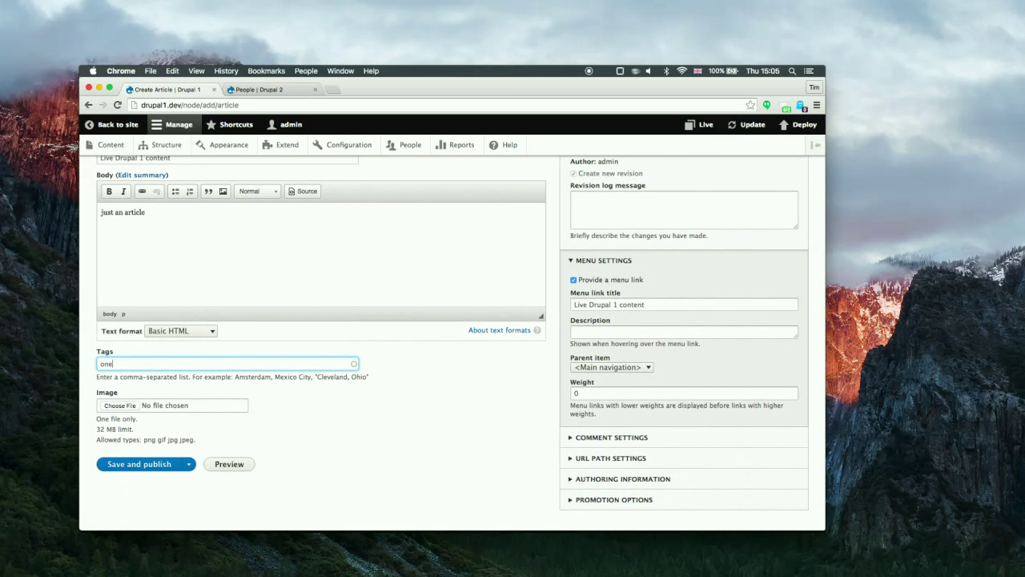
text(, two, three)
click(166, 464)
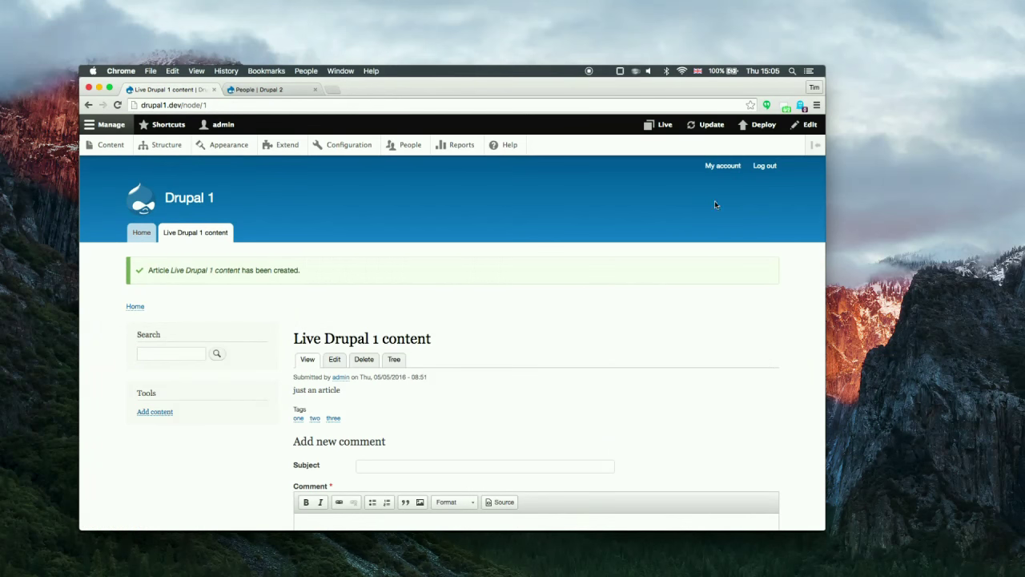
Deploy the content to Drupal 2: live titled 'Push to Drupal 2', then switch to Drupal 2
click(757, 124)
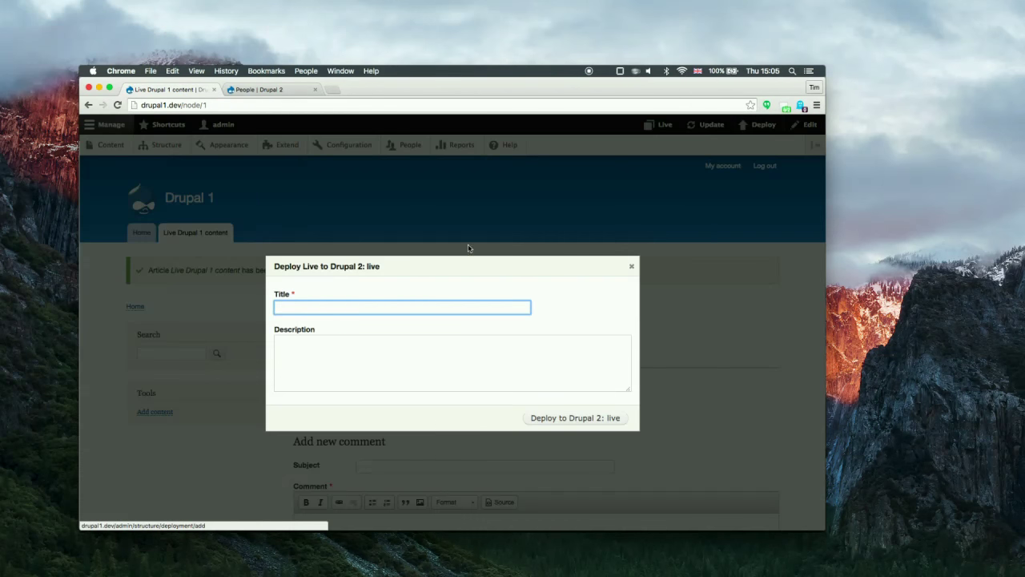
text(Push to Drupal 2)
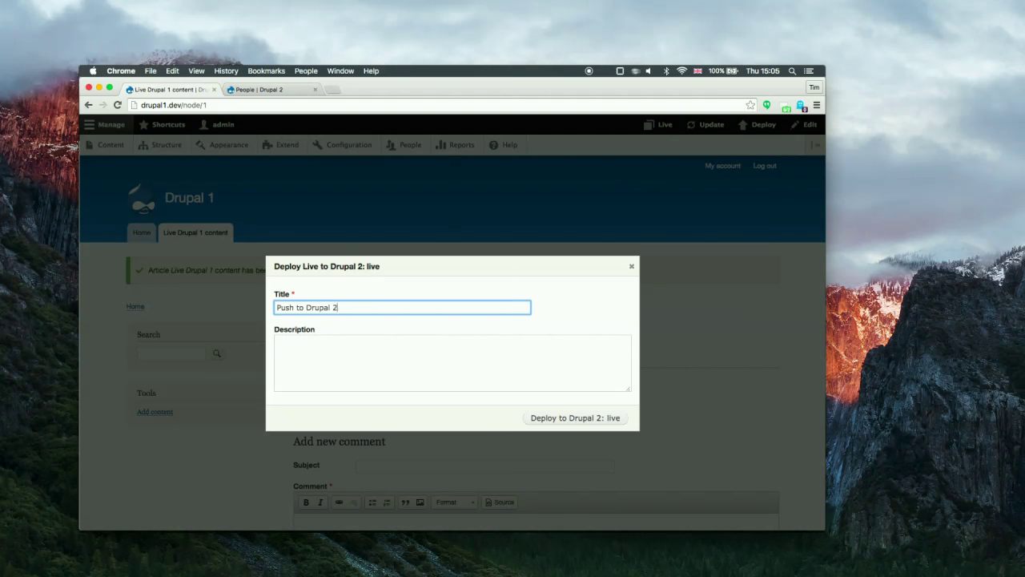
click(572, 425)
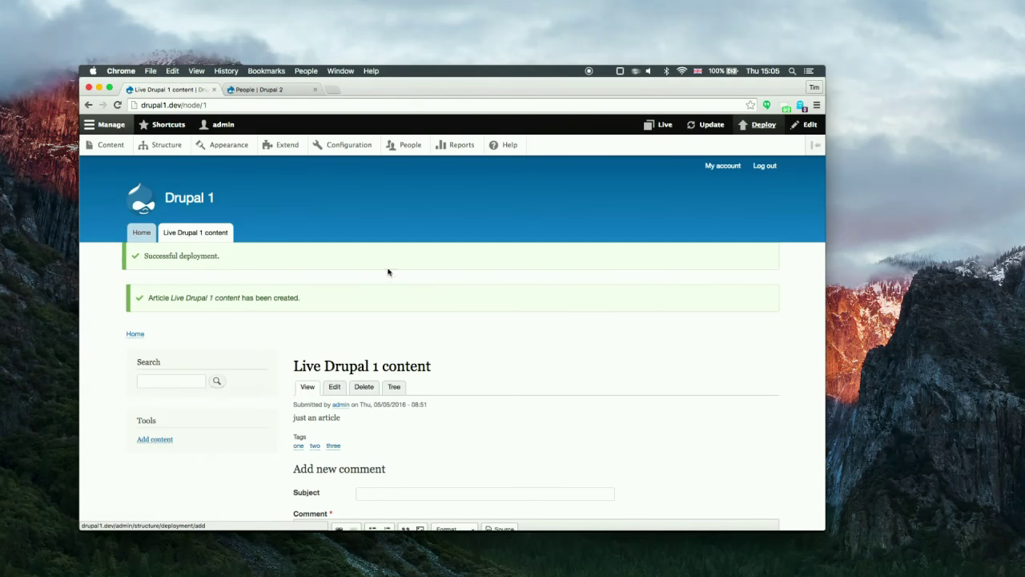
click(282, 91)
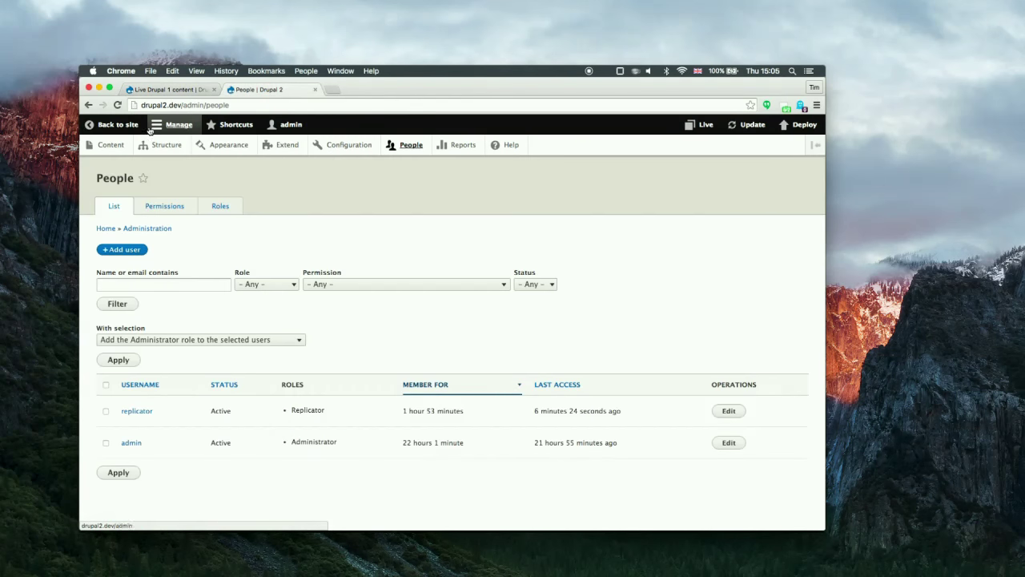
From Drupal 2's home page, open the deployed 'Live Drupal 1 content' article for editing
click(118, 124)
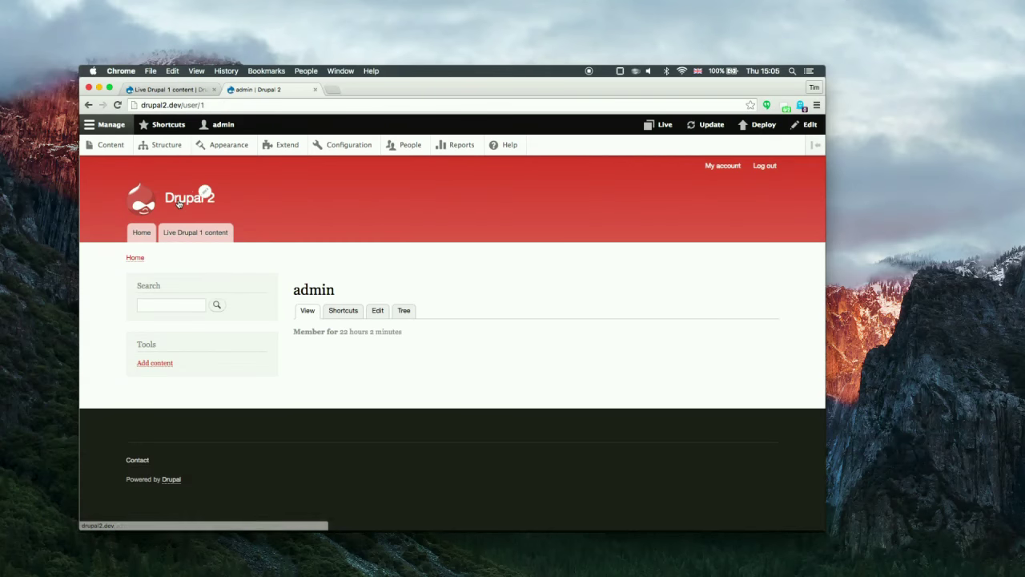
click(179, 204)
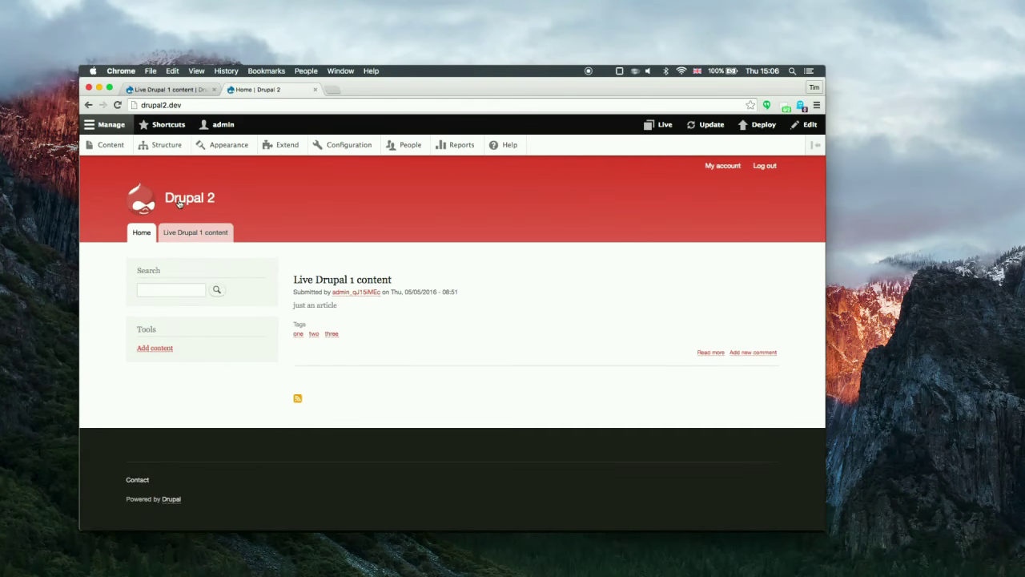
click(311, 280)
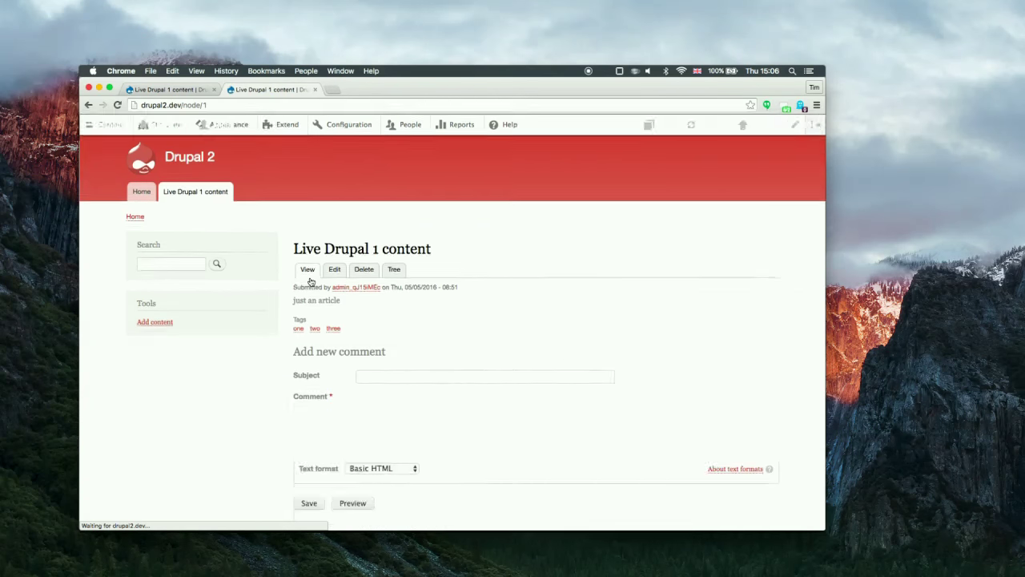
click(334, 312)
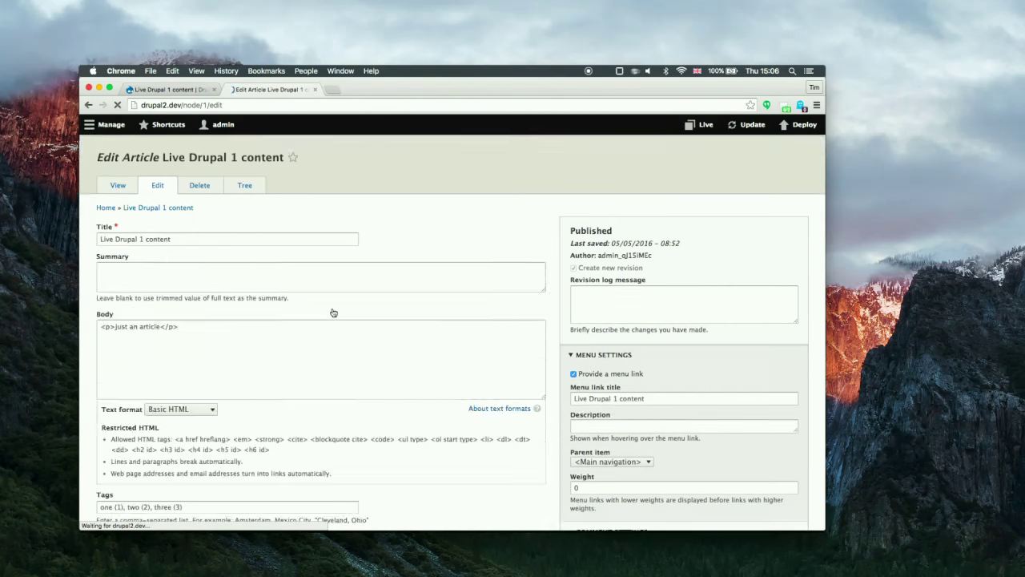
Retitle the article and its menu link to 'Drupal 2 edit', save, and return to Drupal 1
click(290, 262)
key(super+a)
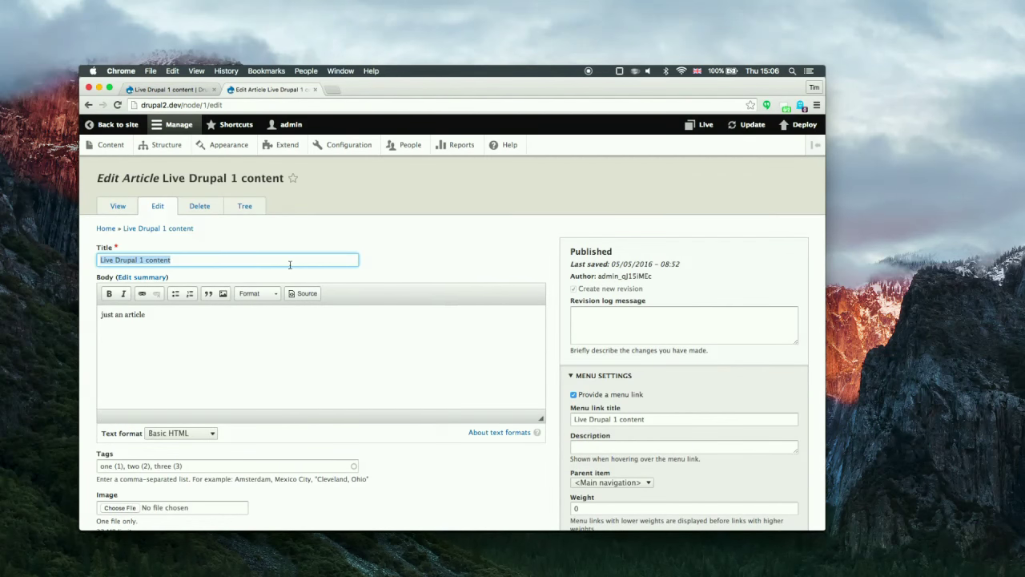
text(Drupal 2 e)
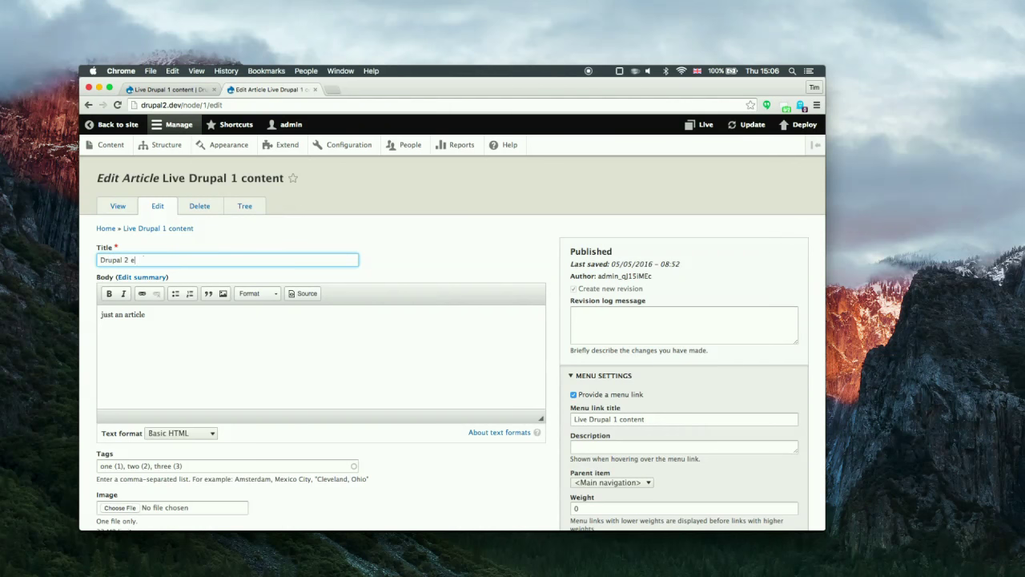
click(630, 420)
key(super+a)
text(Drupal 2 edit)
scroll(416, 440, down, 3)
click(190, 463)
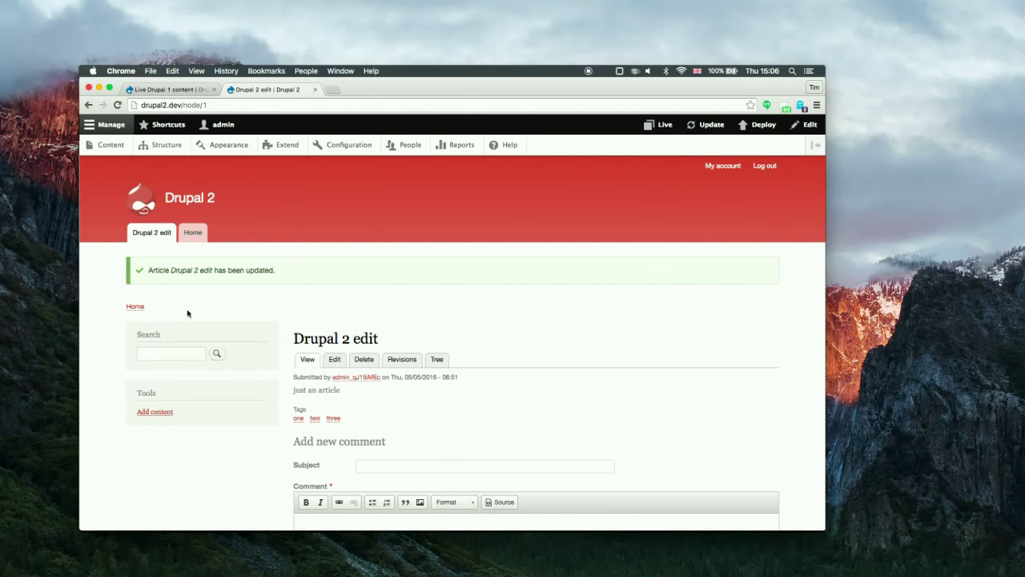
click(178, 90)
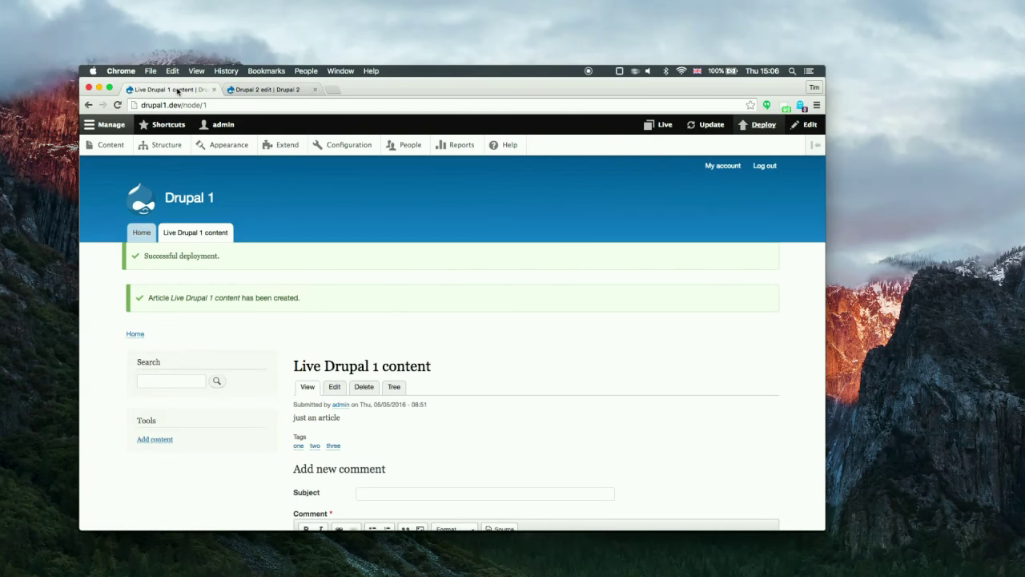
Pull updates from Drupal 2: live into Drupal 1 and reload to show 'Drupal 2 edit'
click(703, 127)
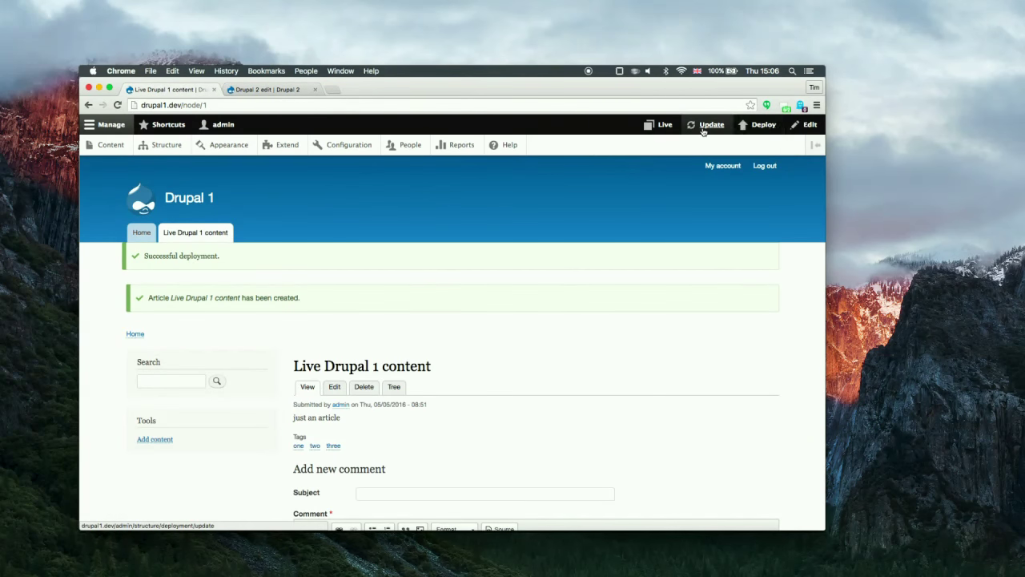
click(601, 371)
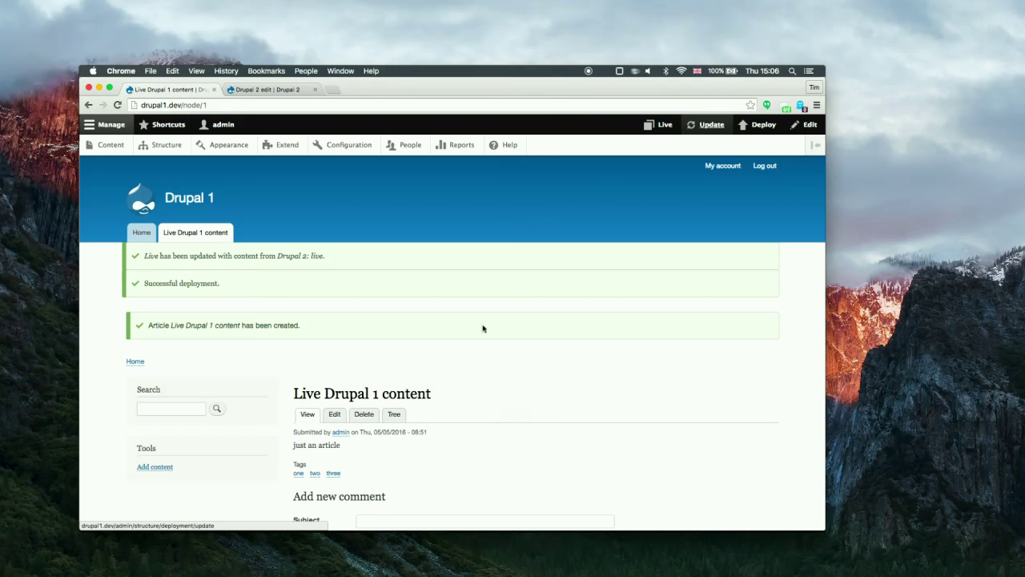
click(117, 105)
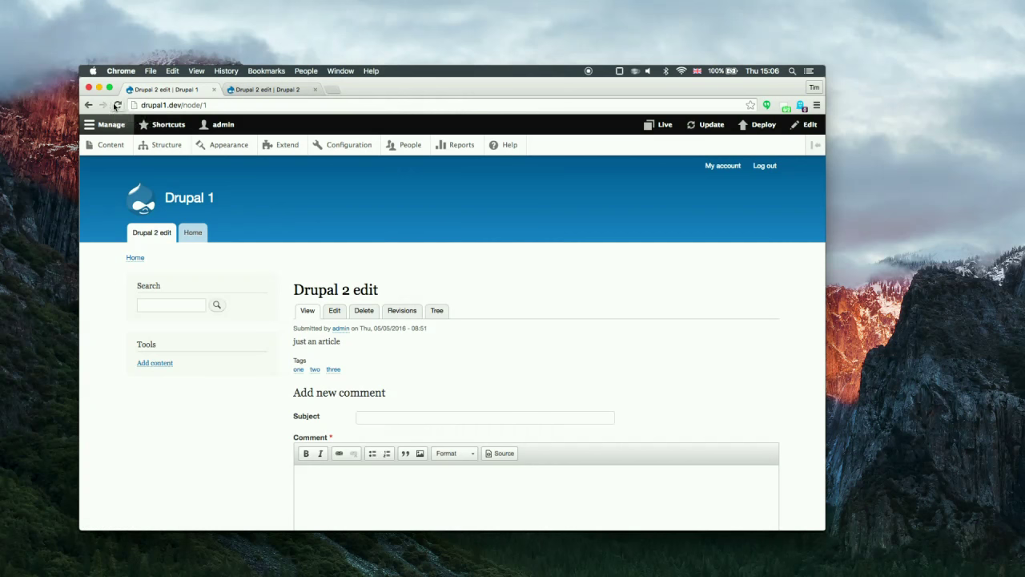
click(588, 70)
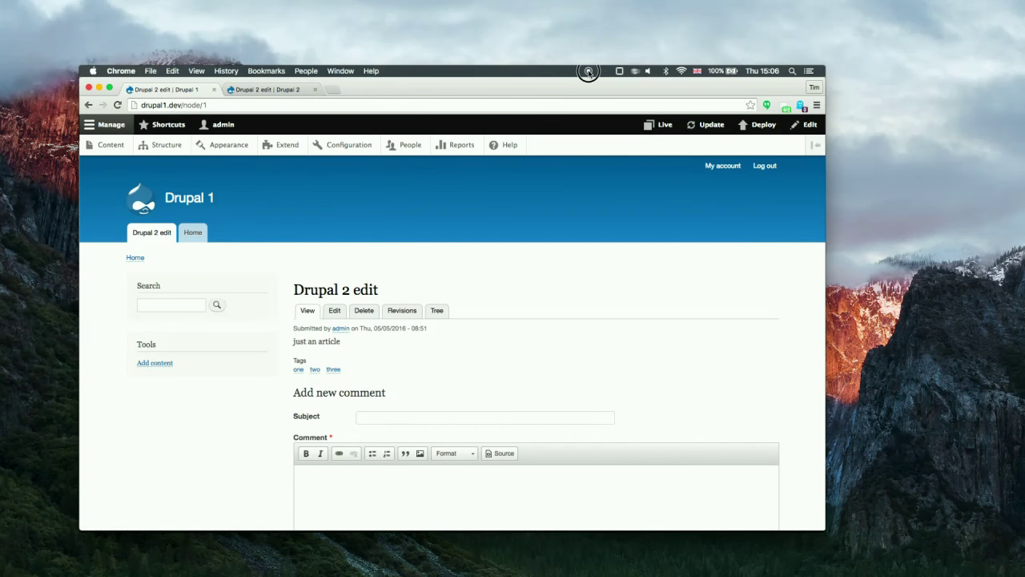